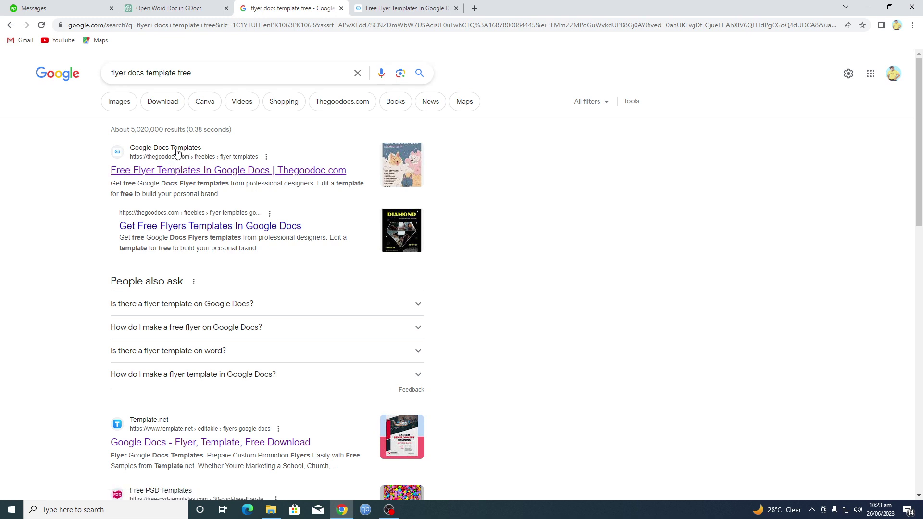
Step: Bring up the GooDocs flyer templates gallery and accept the site's cookie notice
{"action": "left_click", "coordinate": [382, 25]}
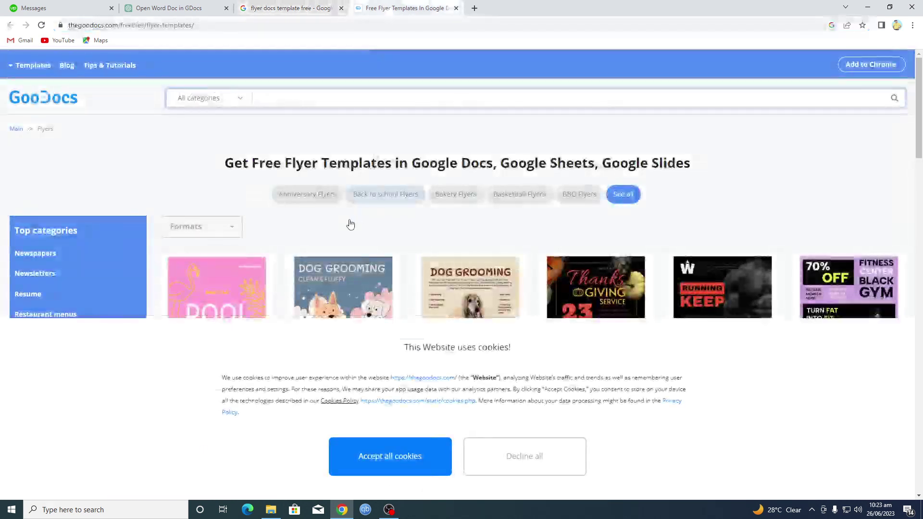
{"action": "left_click", "coordinate": [398, 456]}
{"action": "scroll", "coordinate": [399, 432], "scroll_direction": "down", "scroll_amount": 2}
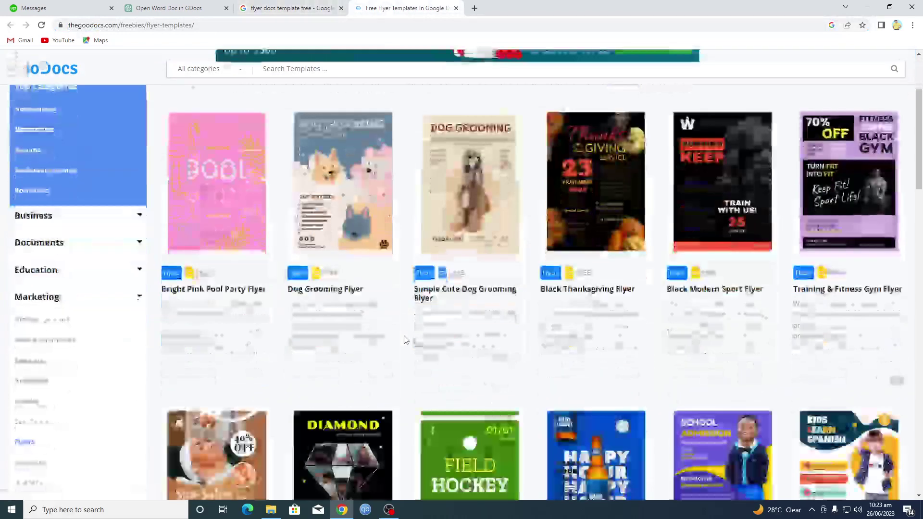
{"action": "scroll", "coordinate": [401, 389], "scroll_direction": "down", "scroll_amount": 2}
{"action": "scroll", "coordinate": [405, 340], "scroll_direction": "down", "scroll_amount": 2}
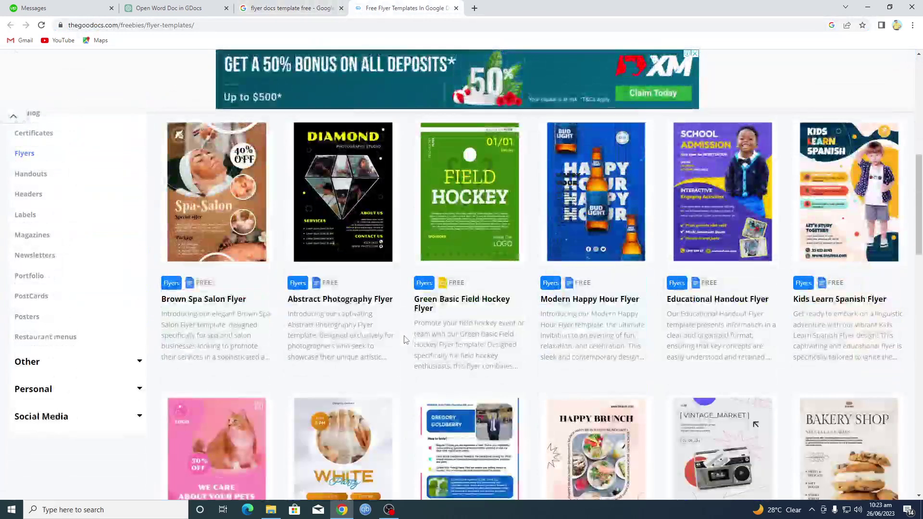
{"action": "scroll", "coordinate": [405, 339], "scroll_direction": "down", "scroll_amount": 2}
{"action": "scroll", "coordinate": [405, 339], "scroll_direction": "up", "scroll_amount": 3}
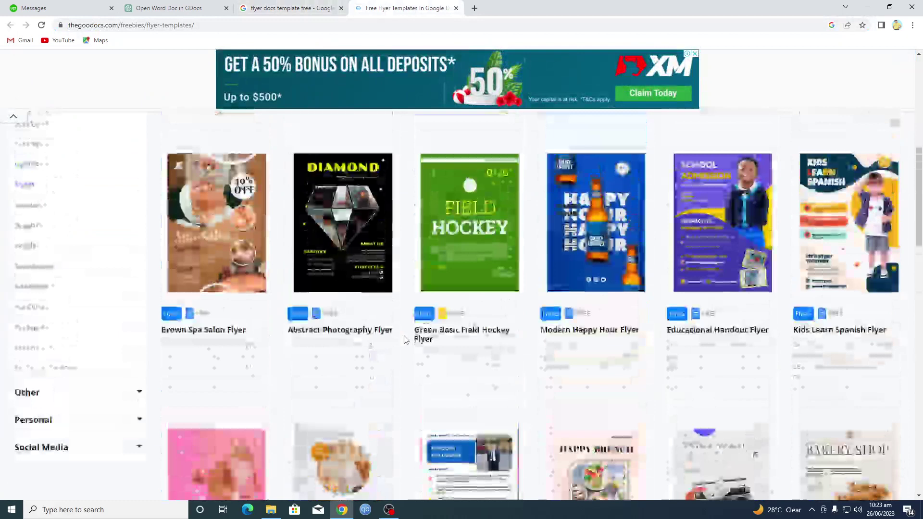
{"action": "scroll", "coordinate": [405, 340], "scroll_direction": "up", "scroll_amount": 4}
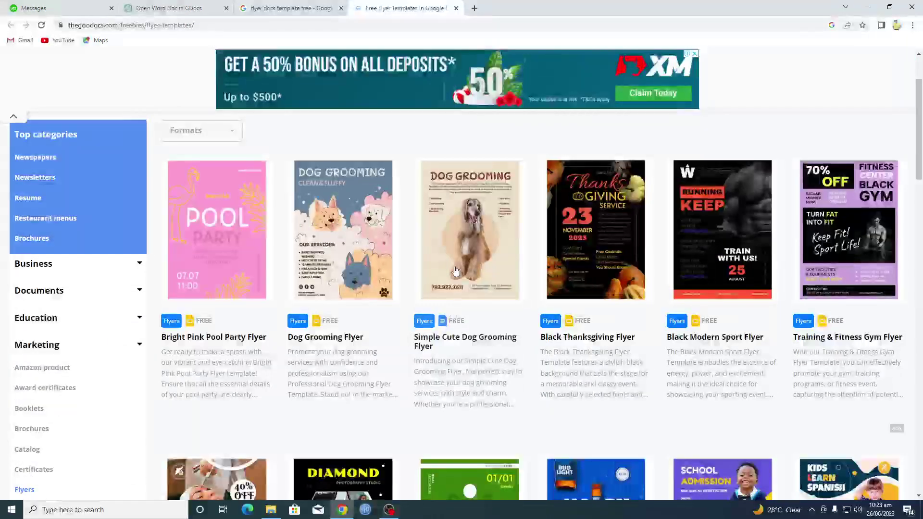
Step: Send the Simple Cute Dog Grooming Flyer to Google Docs at US Letter size
{"action": "left_click", "coordinate": [448, 342]}
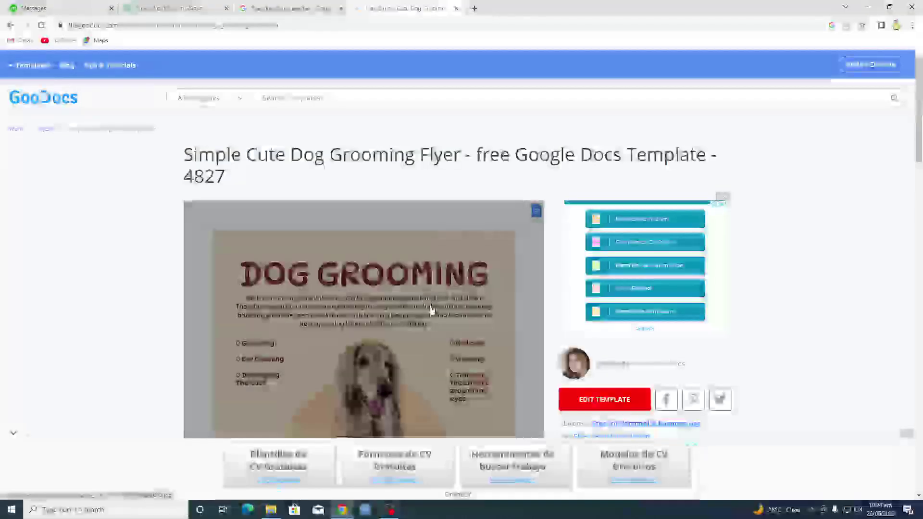
{"action": "scroll", "coordinate": [433, 306], "scroll_direction": "down", "scroll_amount": 2}
{"action": "left_click", "coordinate": [587, 304]}
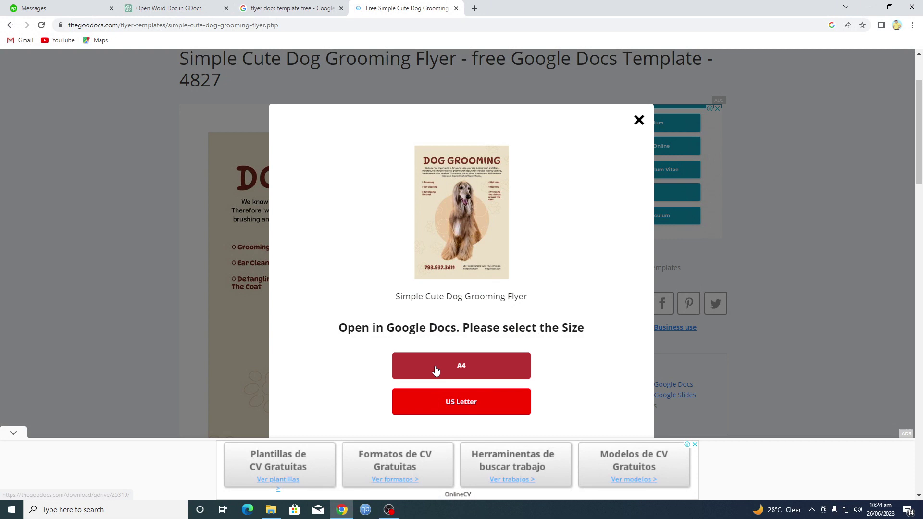
{"action": "left_click", "coordinate": [458, 404]}
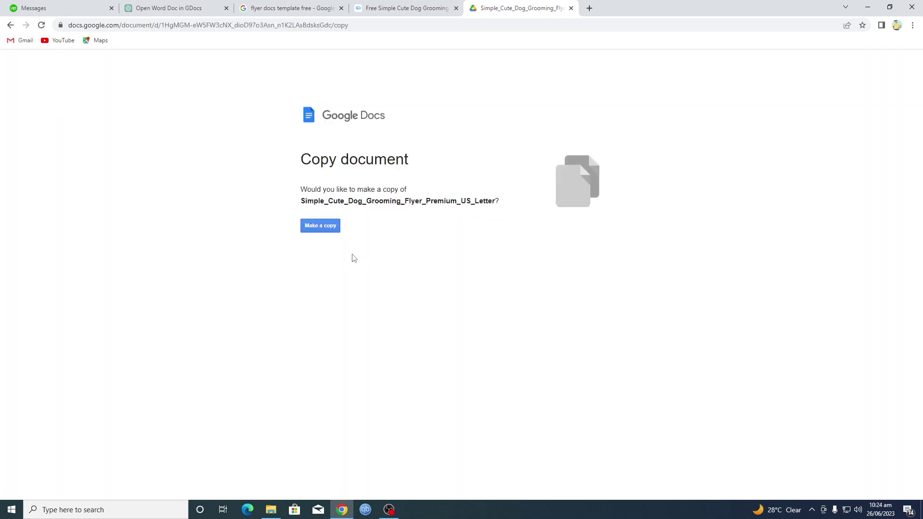
Step: Create an editable copy of the dog grooming flyer in Google Docs
{"action": "left_click", "coordinate": [319, 229]}
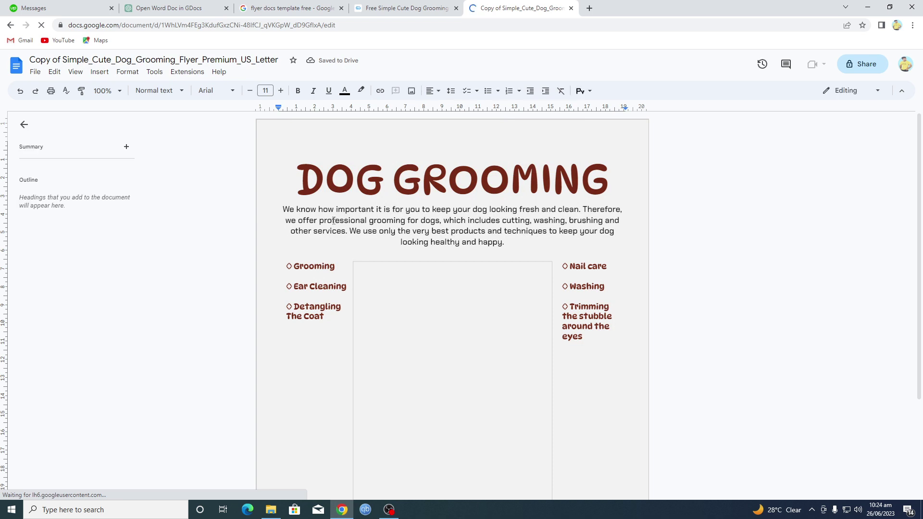
{"action": "mouse_move", "coordinate": [323, 287]}
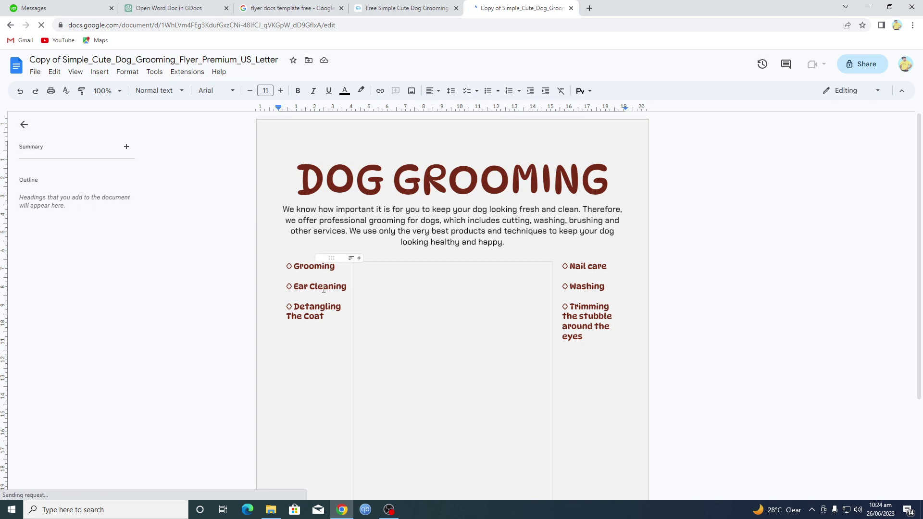
{"action": "scroll", "coordinate": [323, 289], "scroll_direction": "down", "scroll_amount": 2}
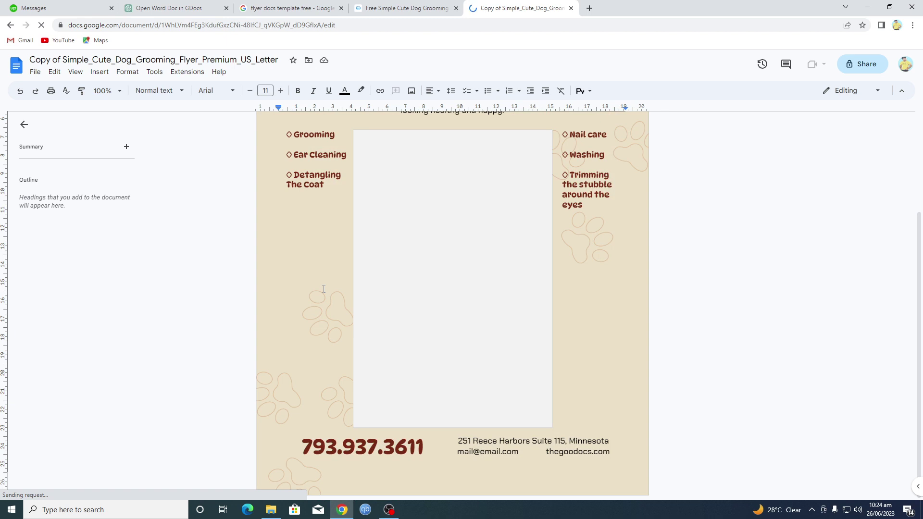
{"action": "scroll", "coordinate": [324, 288], "scroll_direction": "up", "scroll_amount": 2}
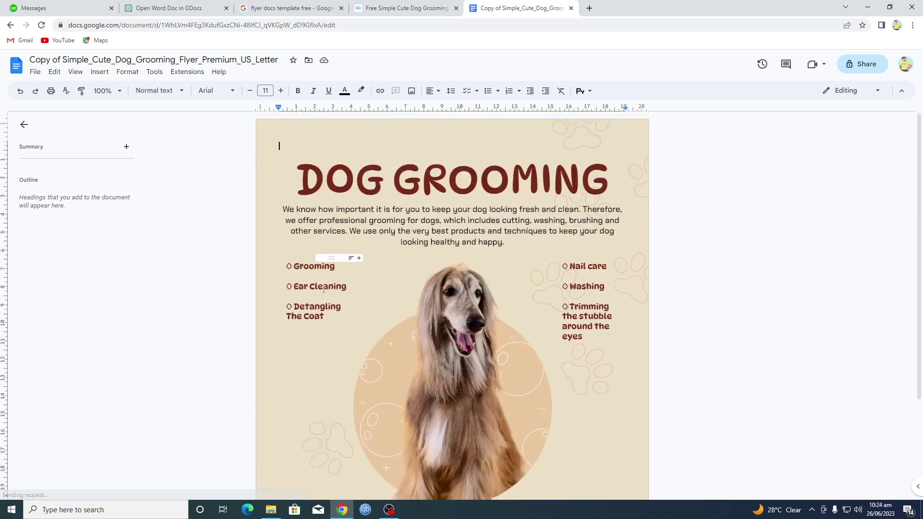
Step: Return from the copied flyer to the GooDocs flyer templates gallery
{"action": "left_click", "coordinate": [389, 10]}
{"action": "left_click", "coordinate": [639, 120]}
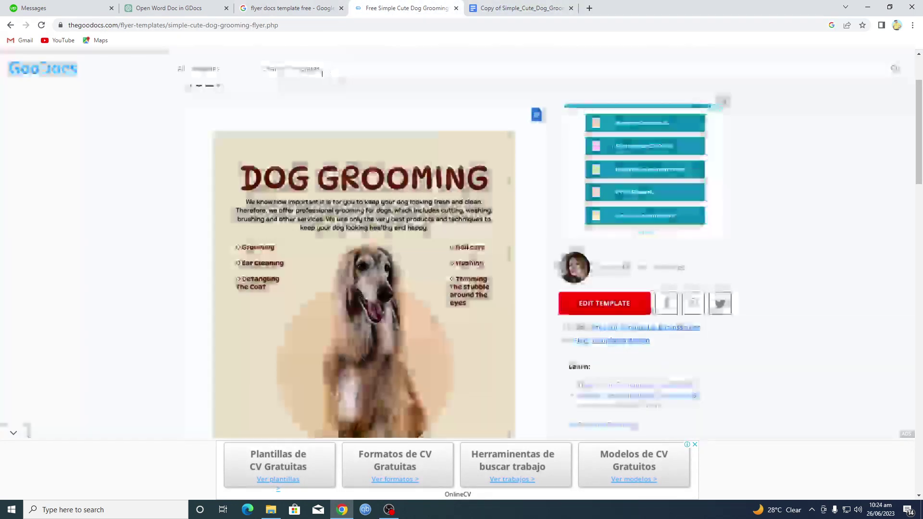